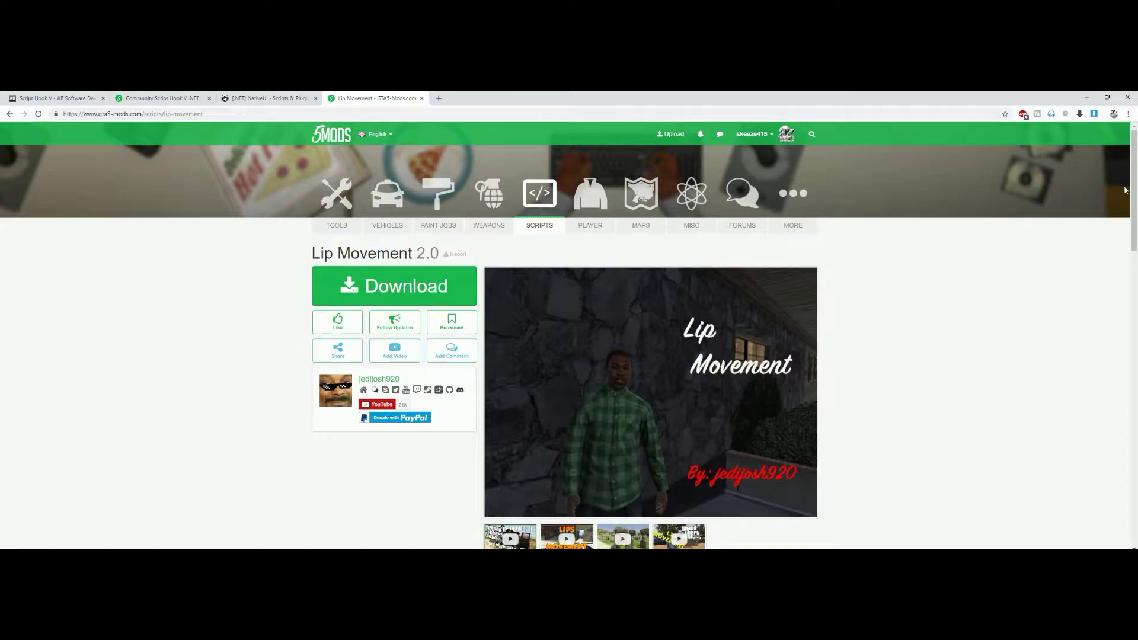
# Examine the Lip Movement 2.0 mod page, including its installation instructions, controls and changelog
pyautogui.scroll(-2, 1134, 201)
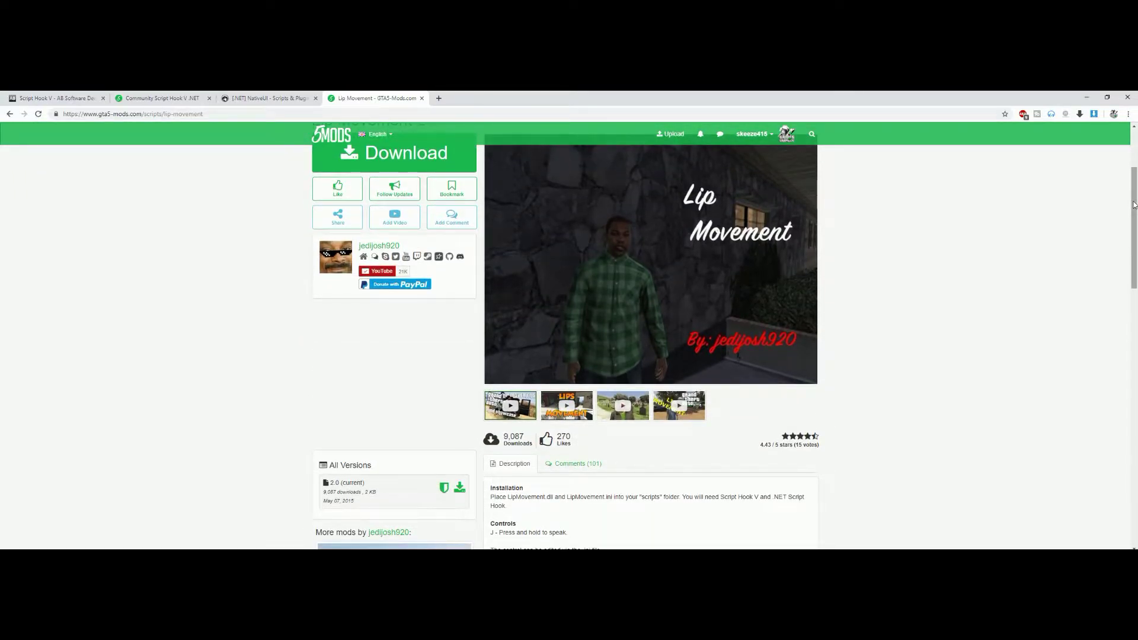
pyautogui.scroll(2, 1134, 212)
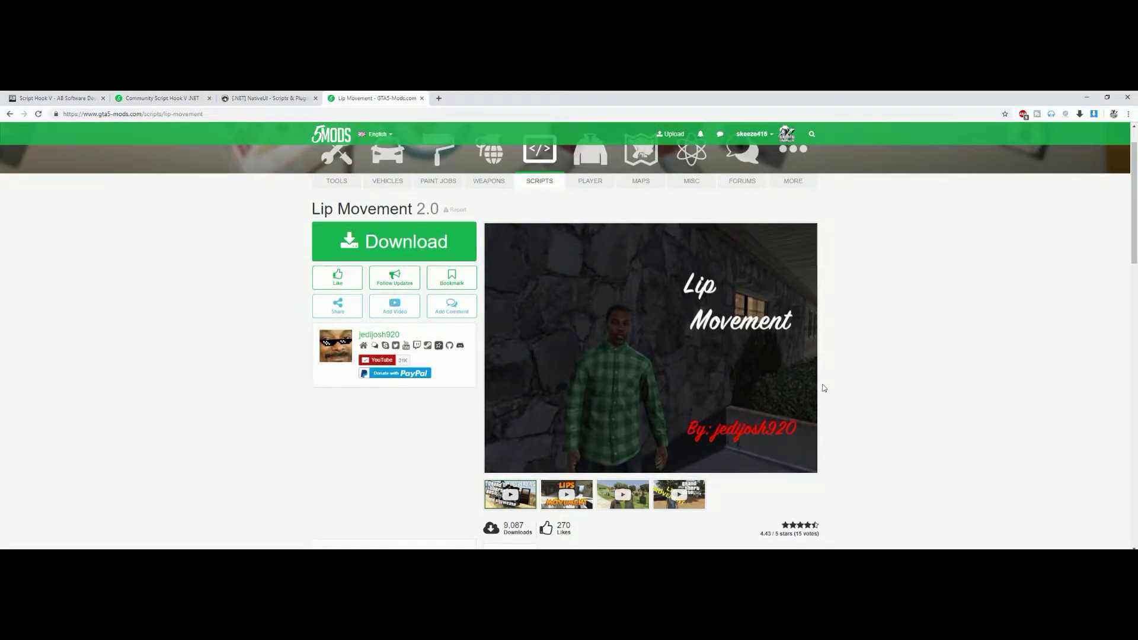
pyautogui.scroll(-3, 823, 389)
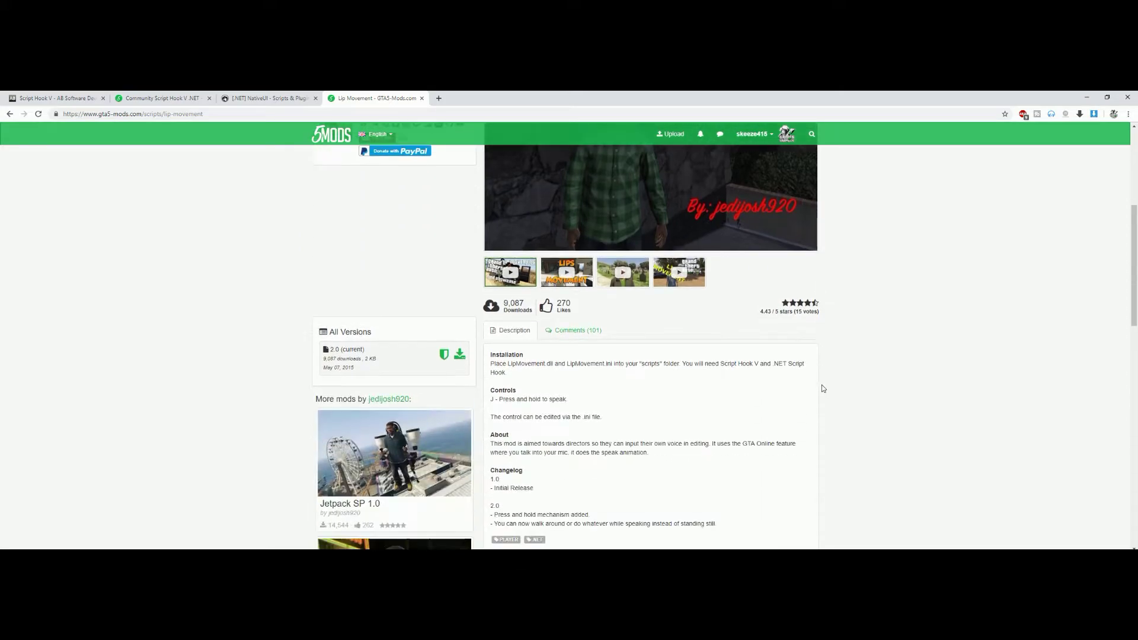
pyautogui.scroll(2, 823, 389)
pyautogui.scroll(3, 823, 388)
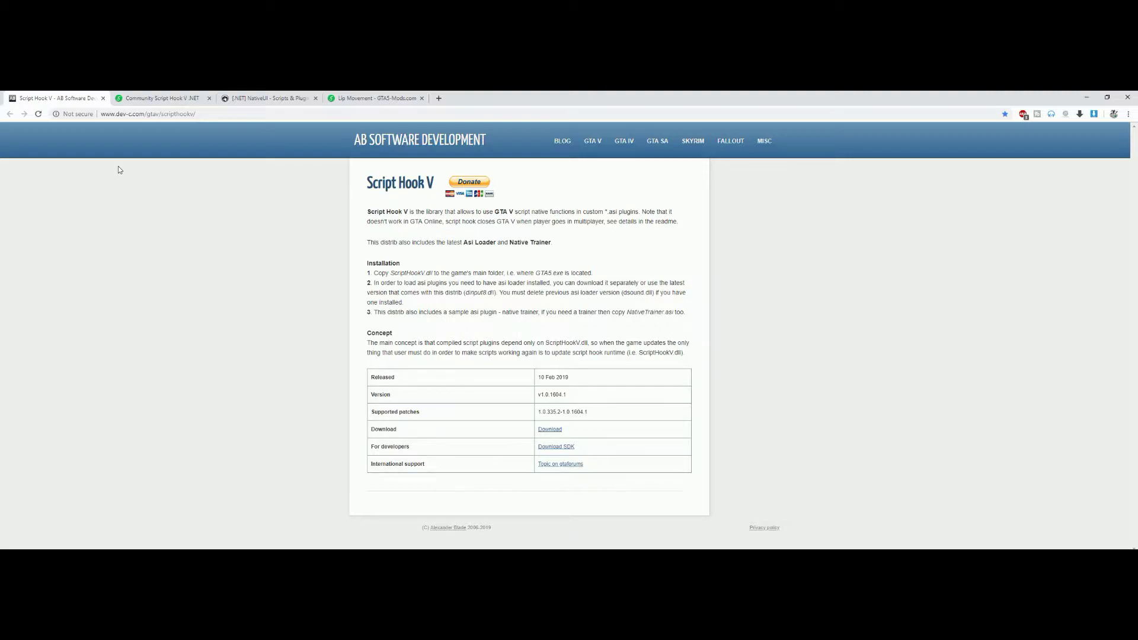
# Review the download pages for the required Community Script Hook V .NET and NativeUI library, and return to the Lip Movement page
pyautogui.click(145, 101)
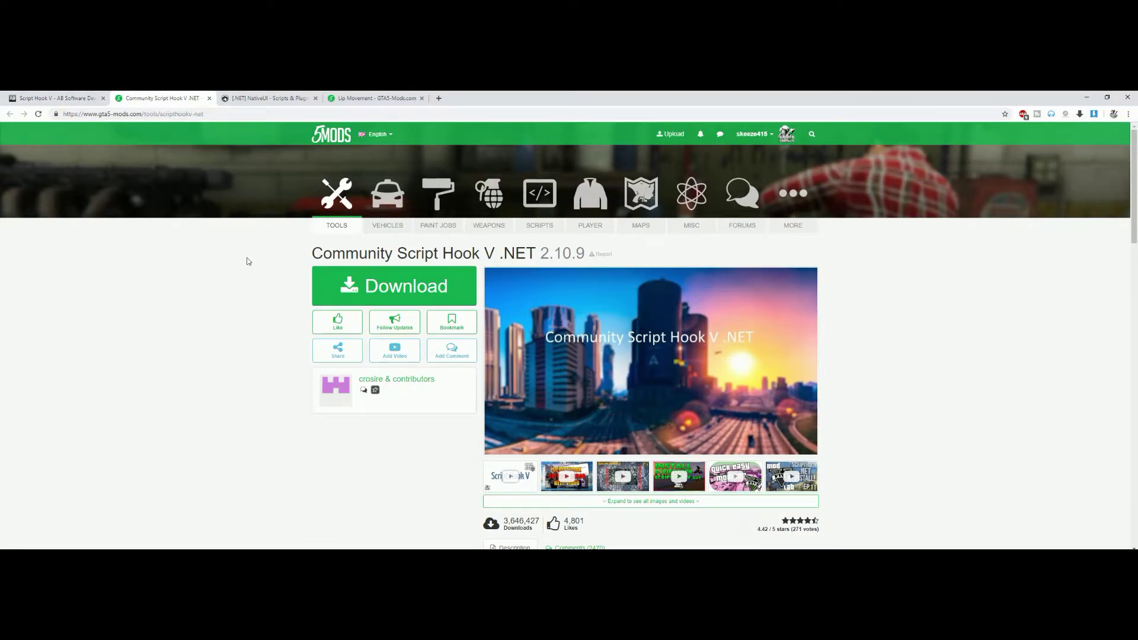
pyautogui.click(268, 101)
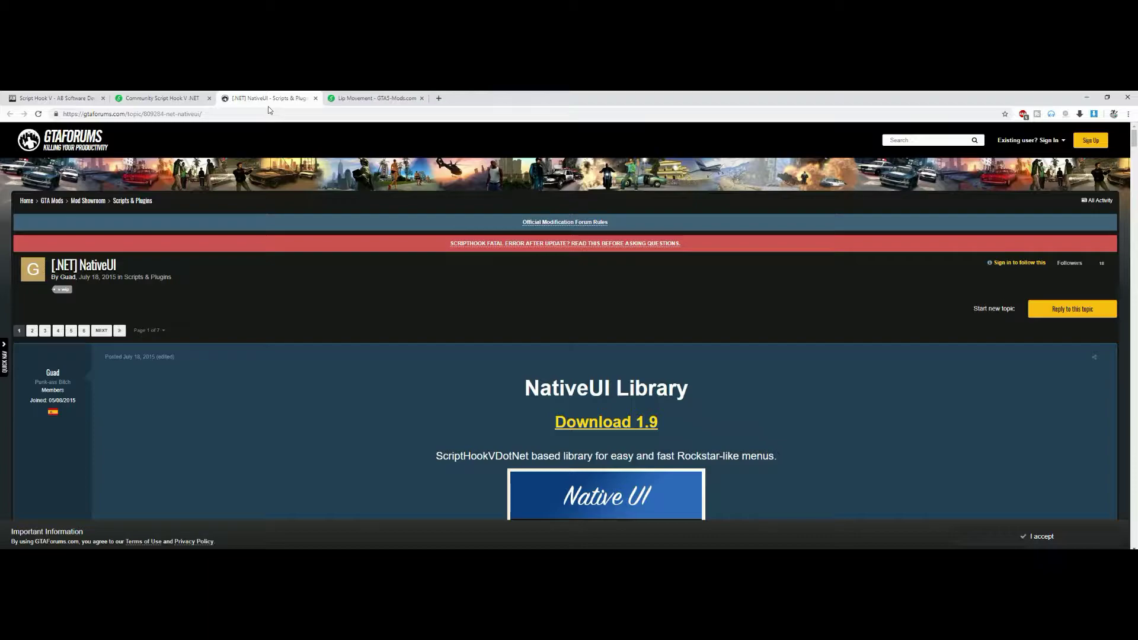
pyautogui.click(379, 100)
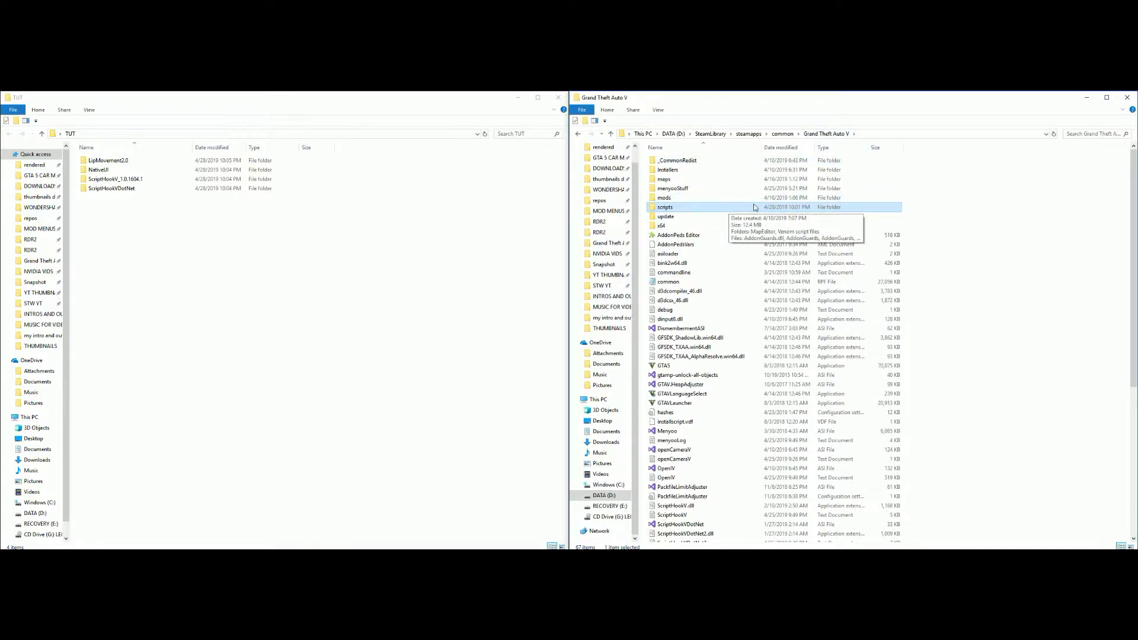
pyautogui.rightClick(925, 207)
pyautogui.moveTo(938, 325)
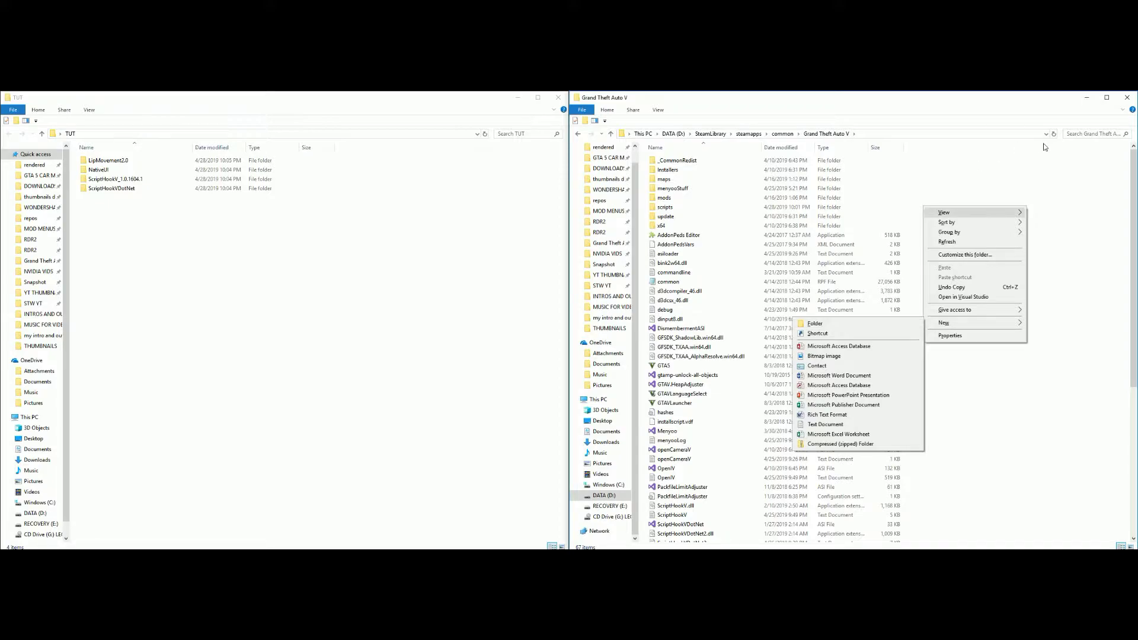
pyautogui.click(1052, 196)
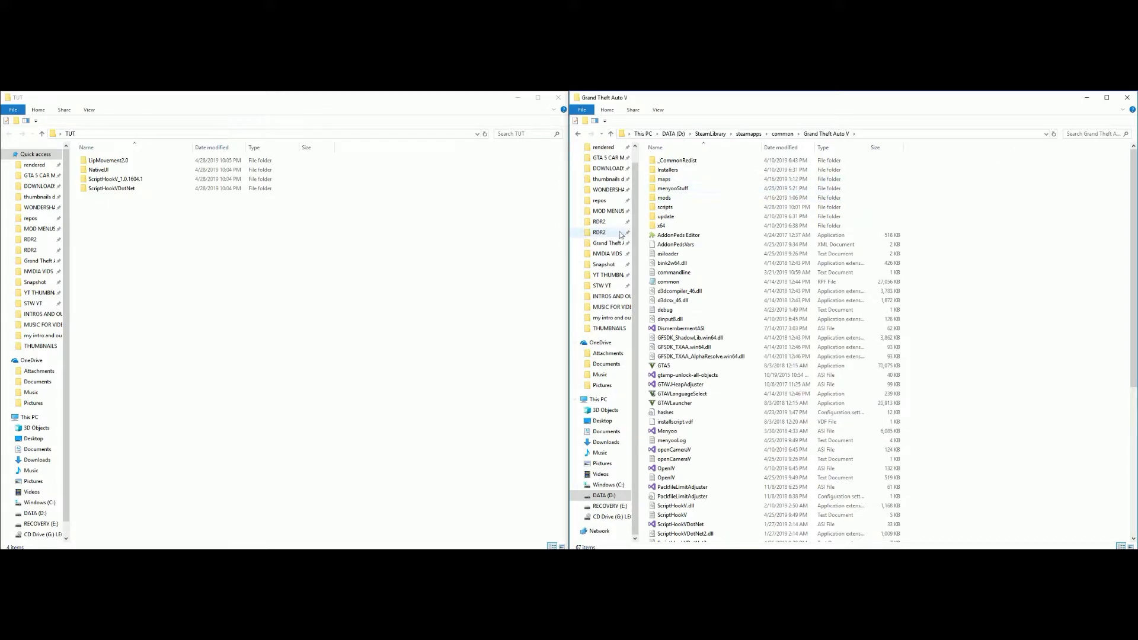
# Try to copy NativeUI.dll from the NativeUI folder in TUT into the scripts folder of Grand Theft Auto V
pyautogui.doubleClick(686, 209)
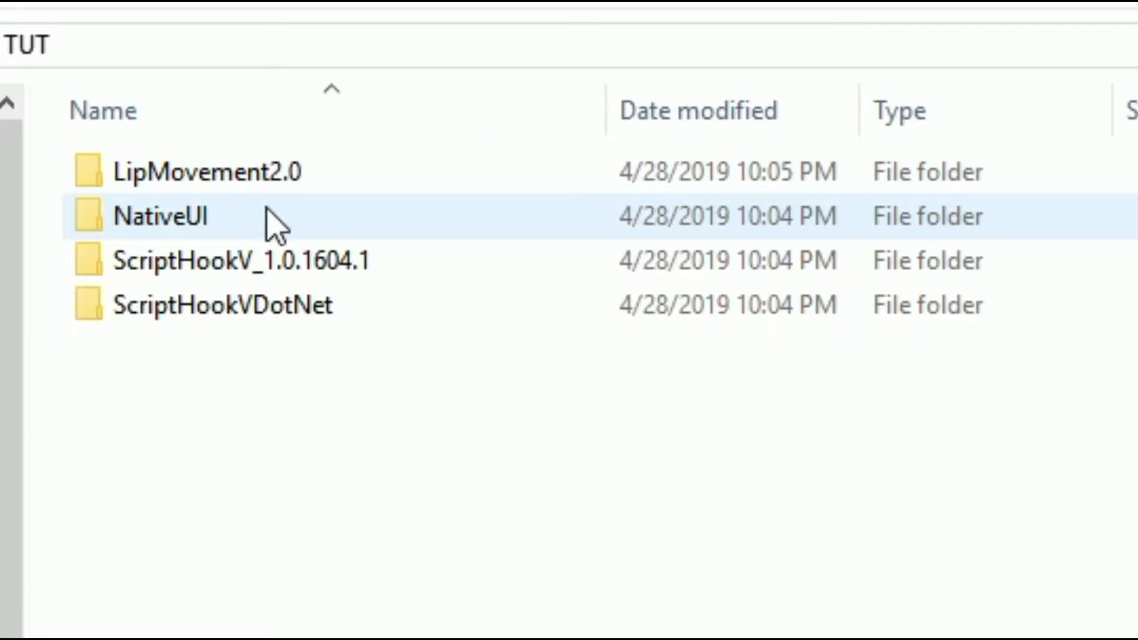
pyautogui.doubleClick(316, 228)
pyautogui.click(255, 172)
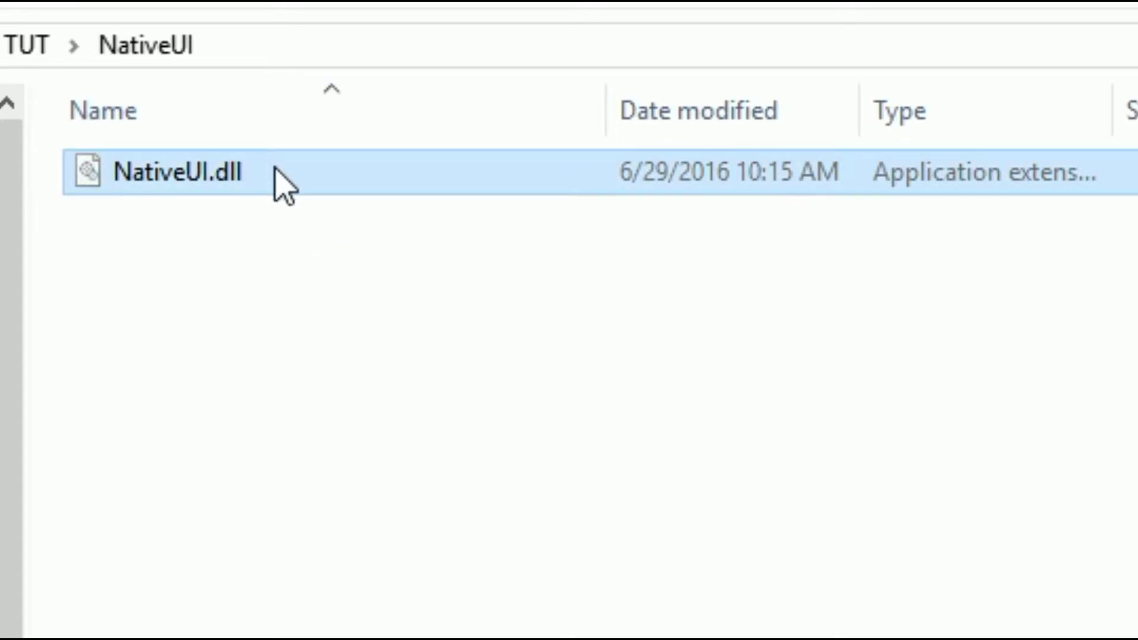
pyautogui.moveTo(283, 169)
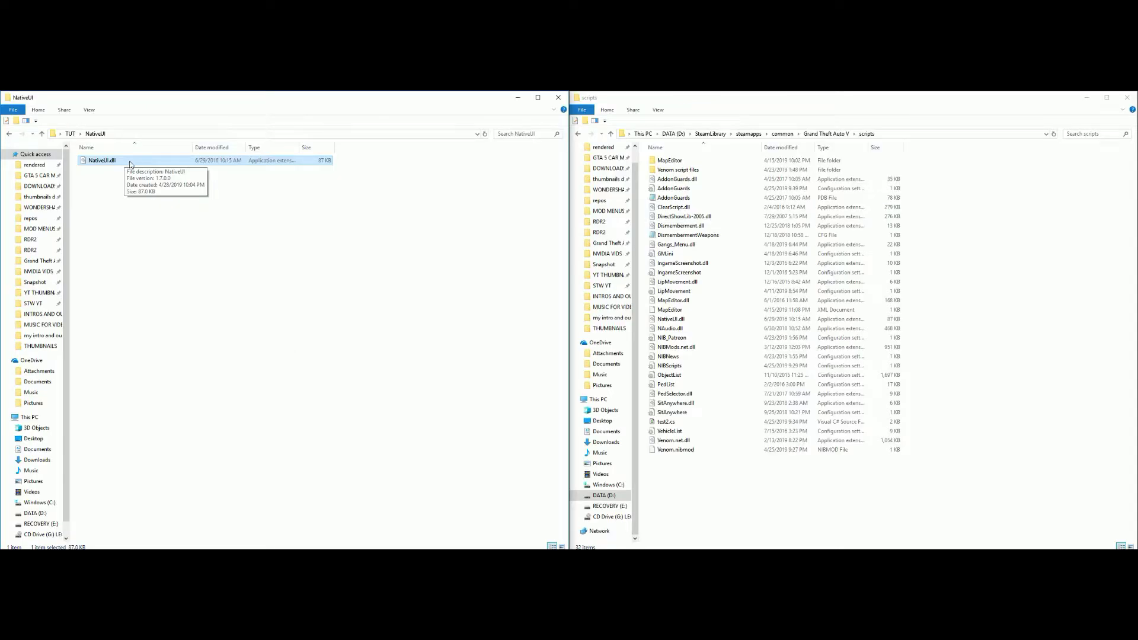
pyautogui.moveTo(143, 163); pyautogui.dragTo(991, 352)
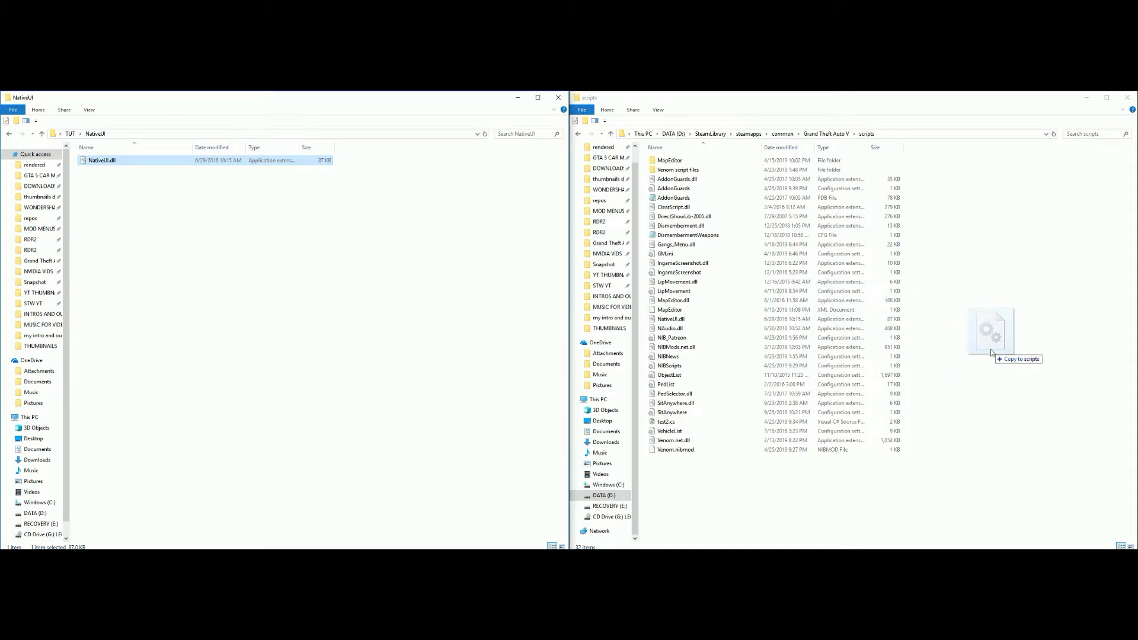
pyautogui.moveTo(991, 350); pyautogui.dragTo(991, 350)
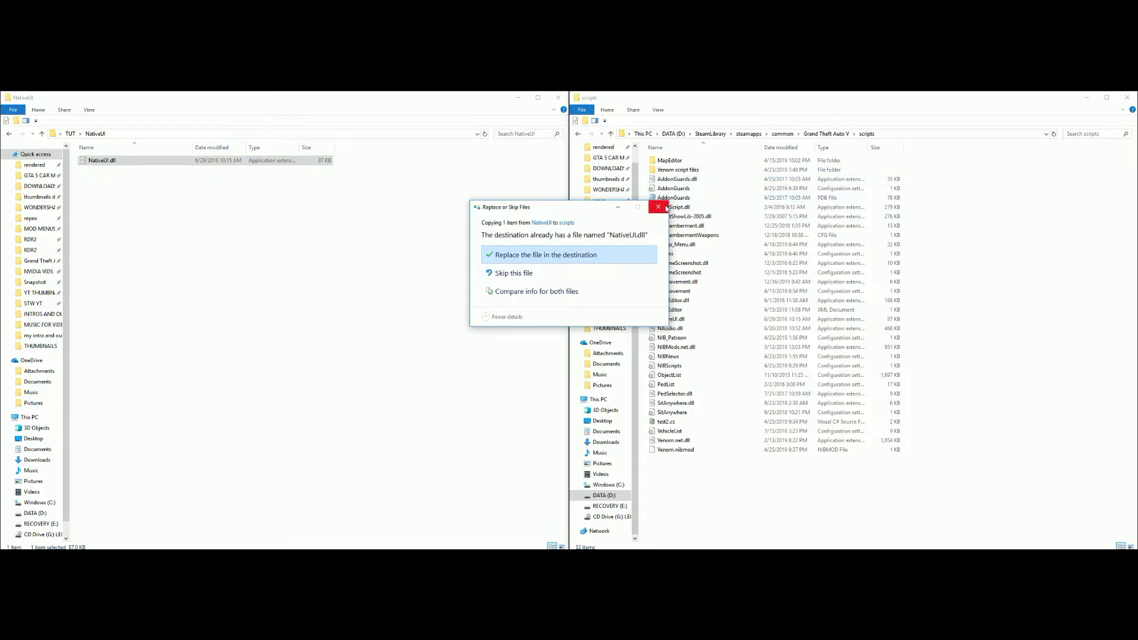
pyautogui.click(664, 208)
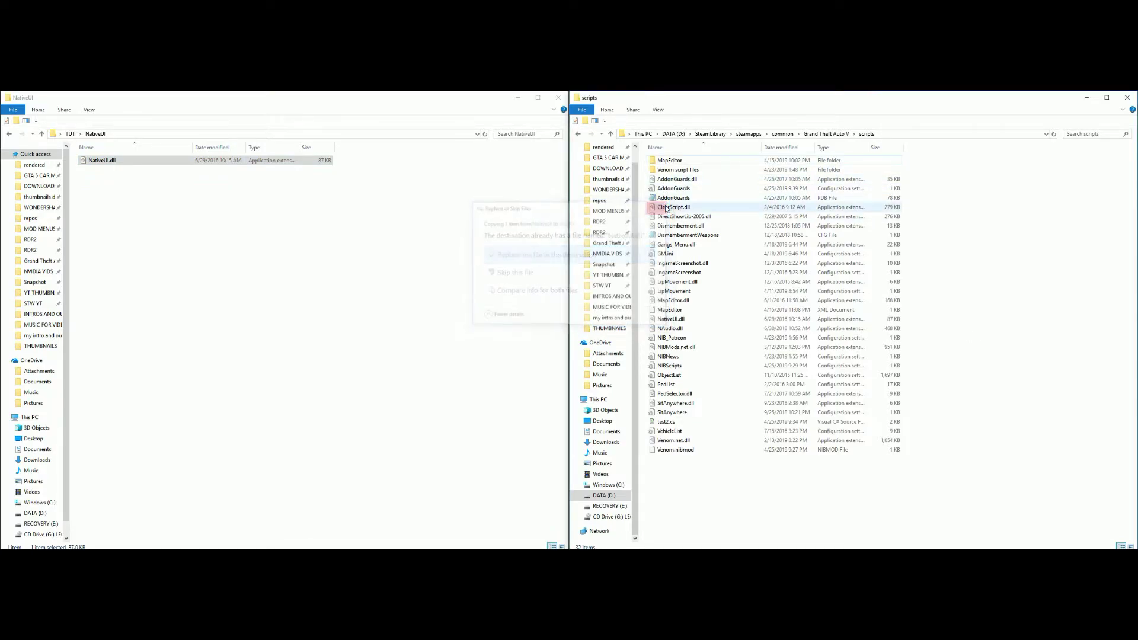
# Open the LipMovement configuration file from the LipMovement2.0 folder, examine its SpeakKey setting, and close it
pyautogui.click(9, 134)
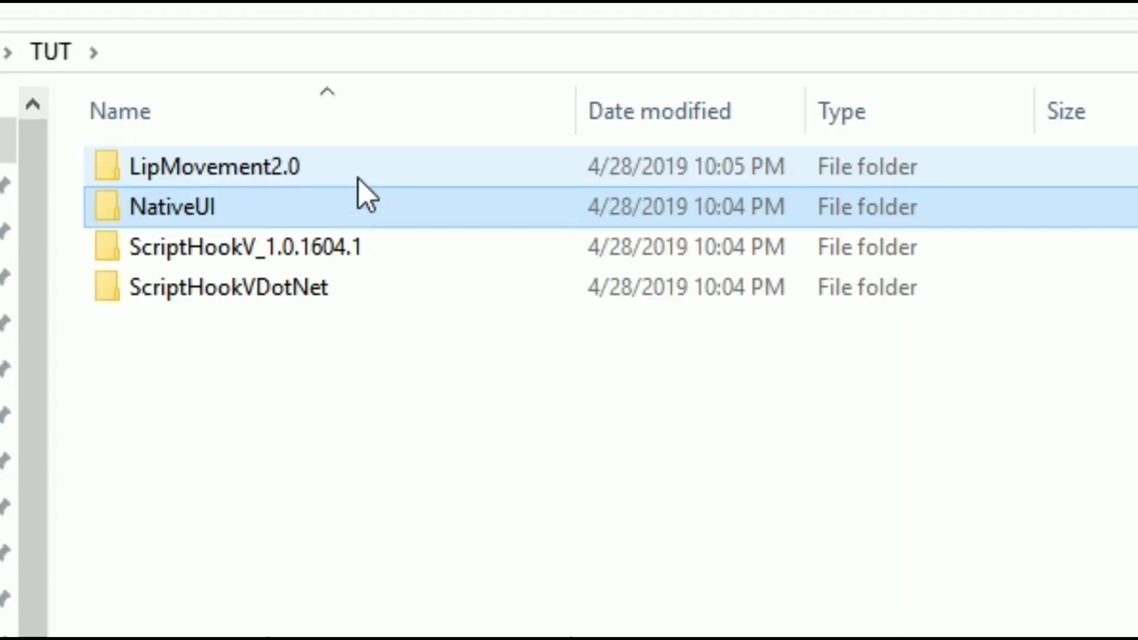
pyautogui.click(380, 178)
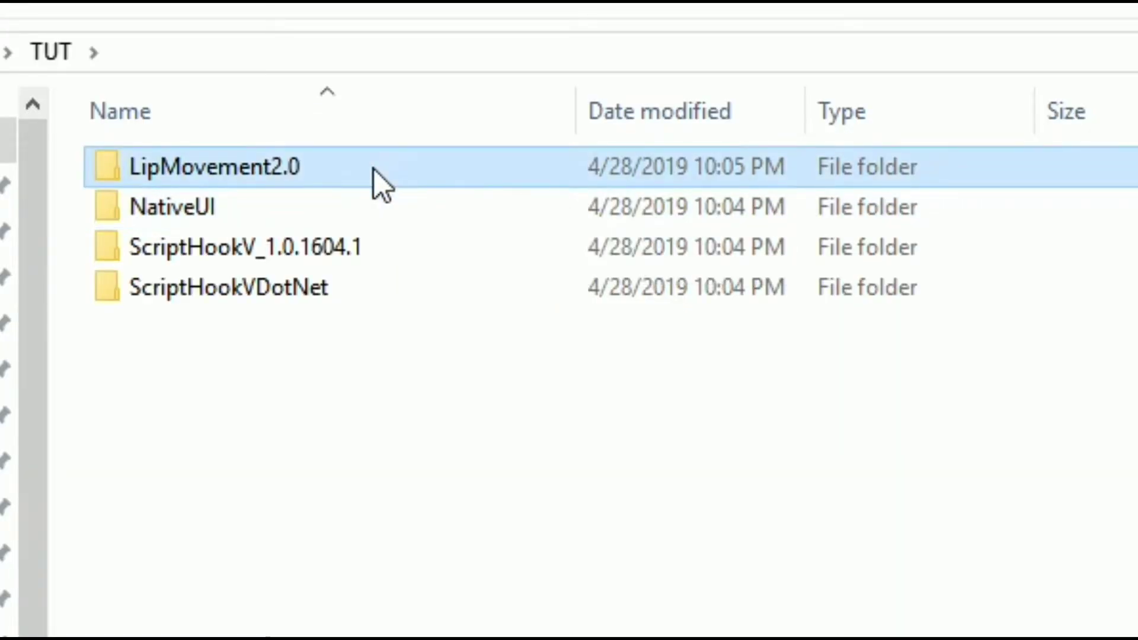
pyautogui.doubleClick(366, 171)
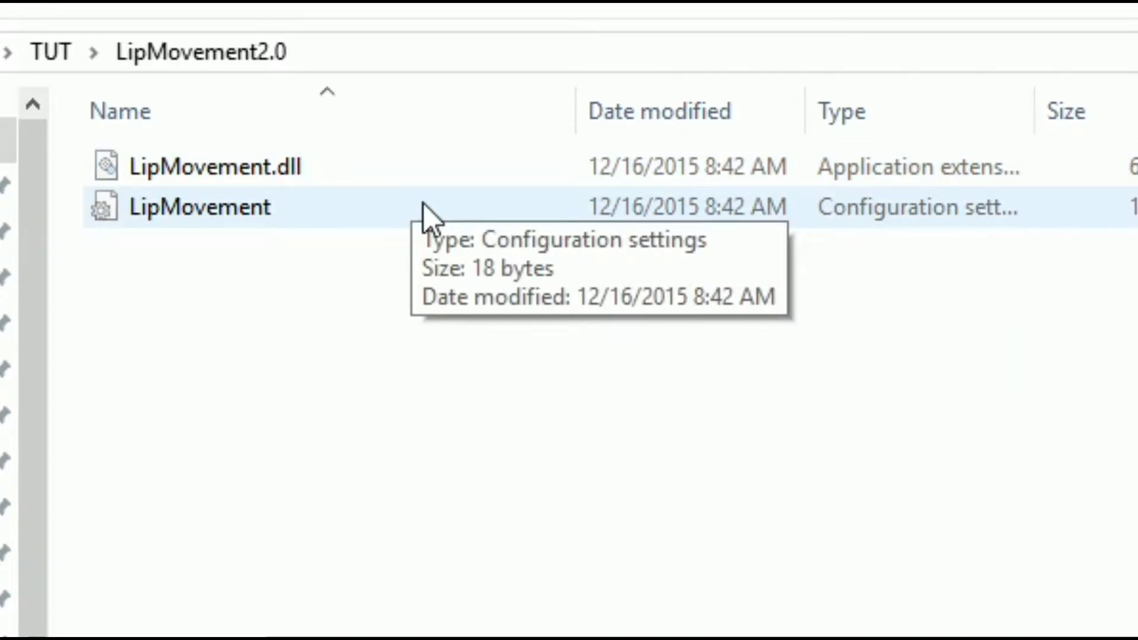
pyautogui.click(366, 206)
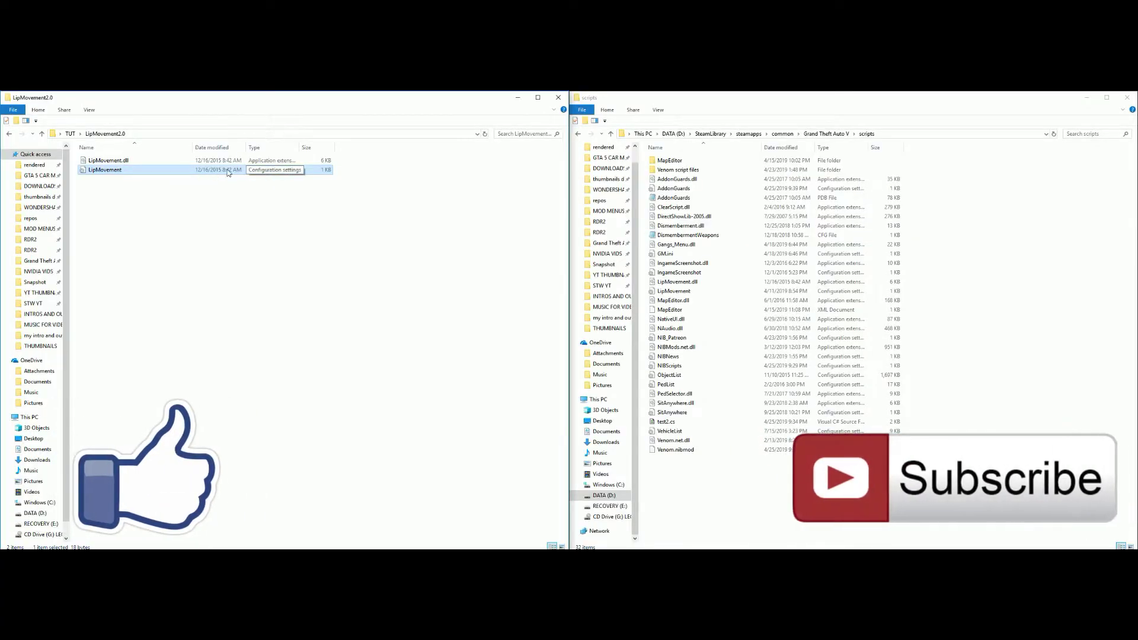
pyautogui.doubleClick(176, 170)
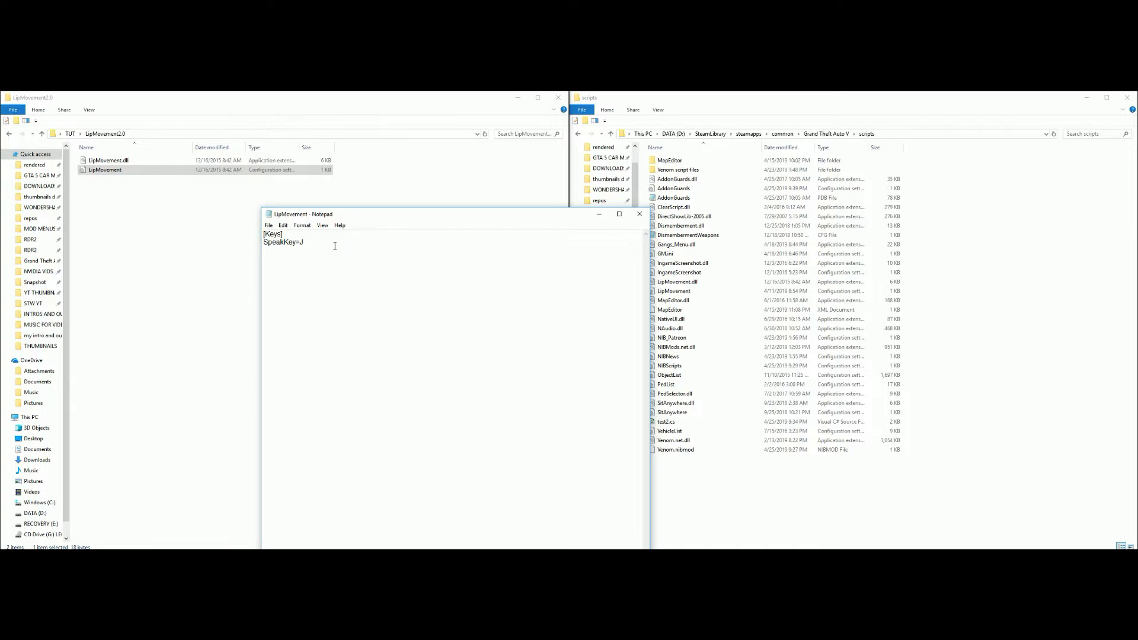
pyautogui.click(643, 218)
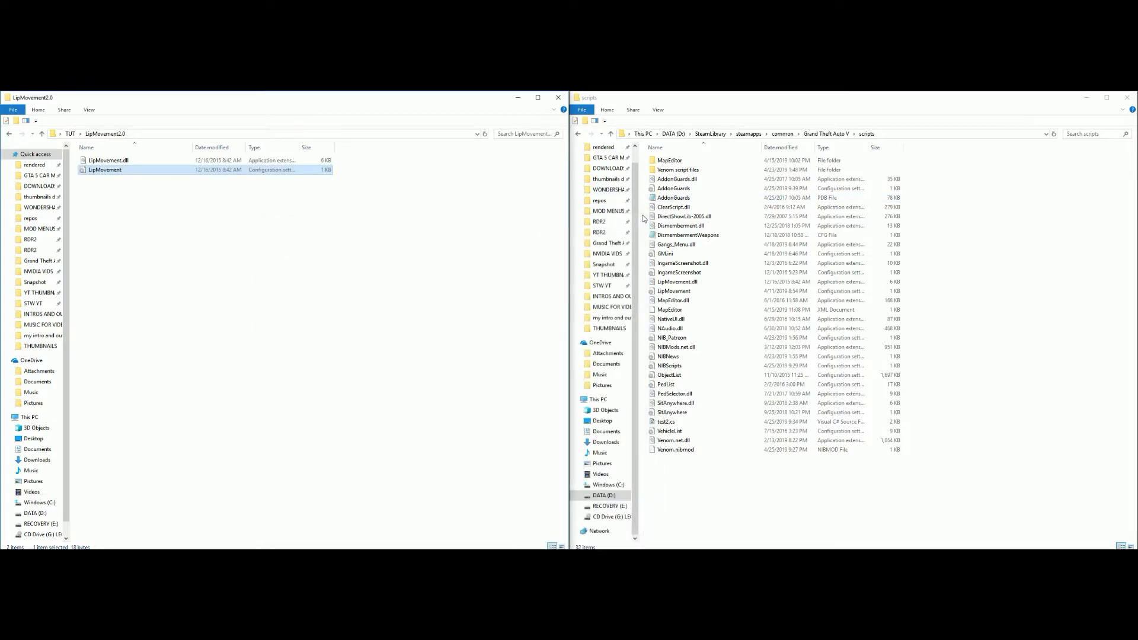
# Try to copy LipMovement.dll and the LipMovement configuration file into the scripts folder of Grand Theft Auto V
pyautogui.moveTo(129, 183); pyautogui.dragTo(106, 161)
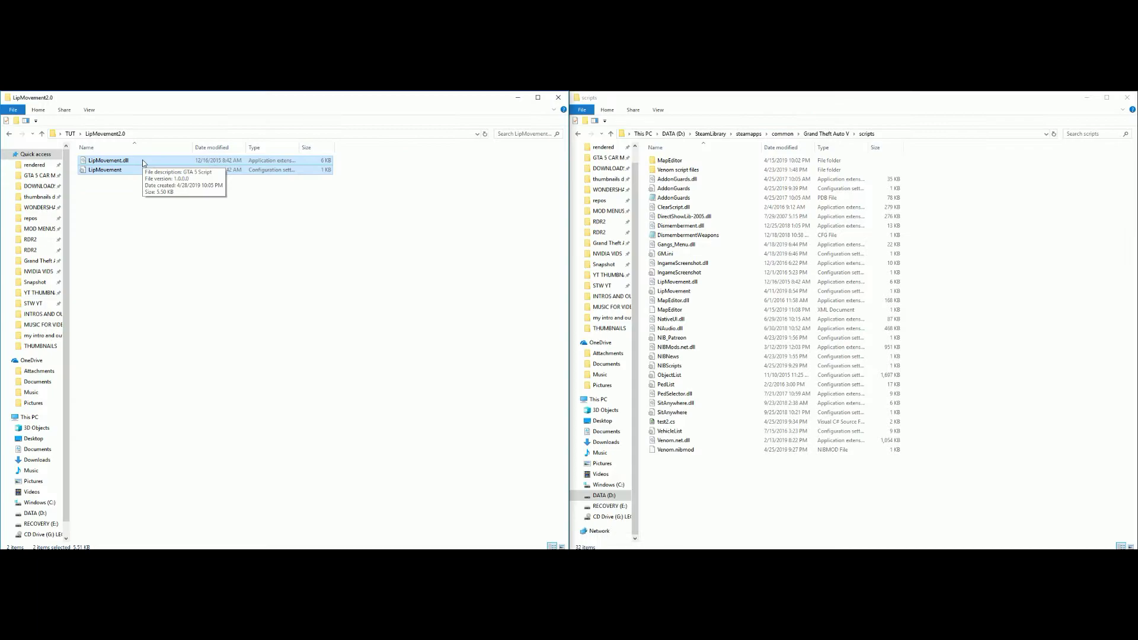
pyautogui.moveTo(346, 176); pyautogui.dragTo(843, 287)
pyautogui.moveTo(263, 187); pyautogui.dragTo(1012, 461)
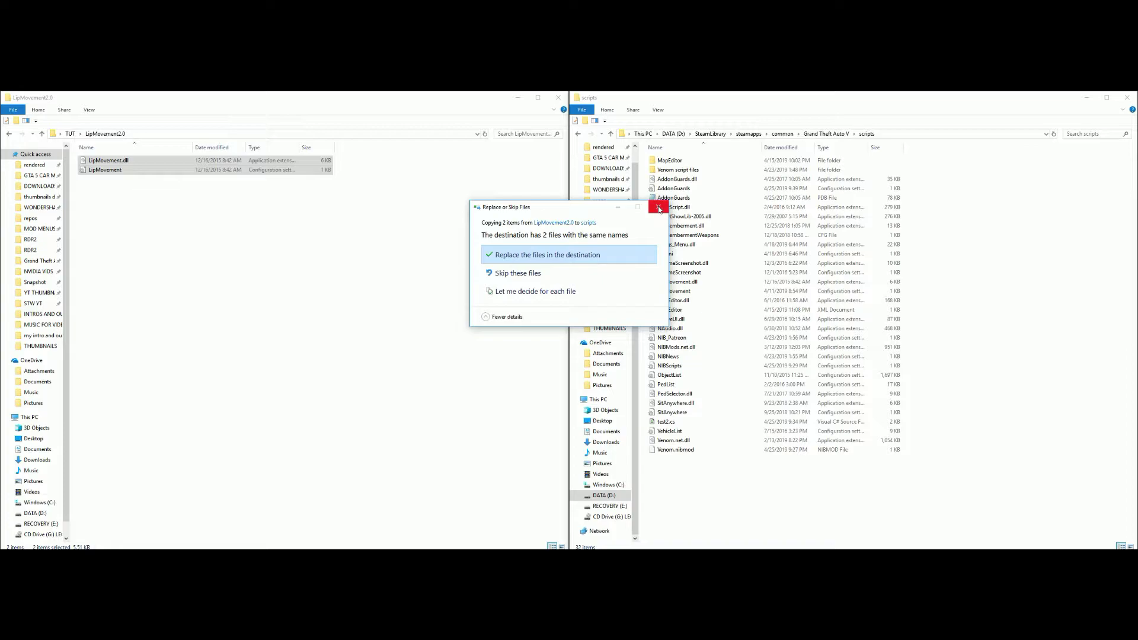
pyautogui.click(658, 209)
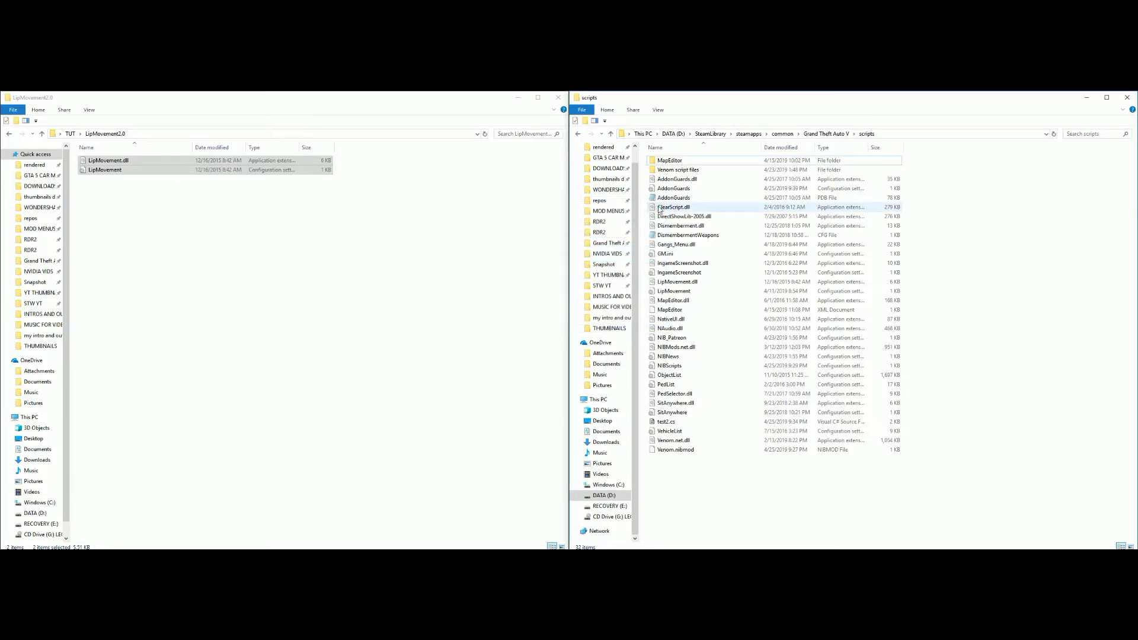
# Try to copy dinput8.dll and ScriptHookV.dll from the bin folder of ScriptHookV_1.0.1604.1 into the main Grand Theft Auto V folder, and return to TUT
pyautogui.click(8, 135)
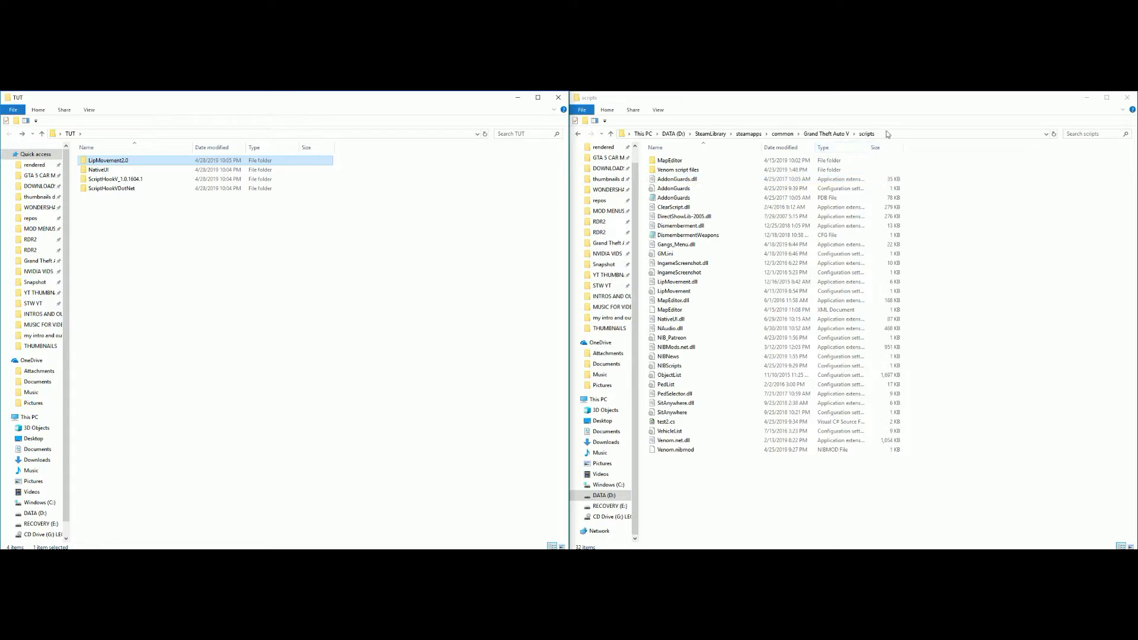
pyautogui.click(828, 134)
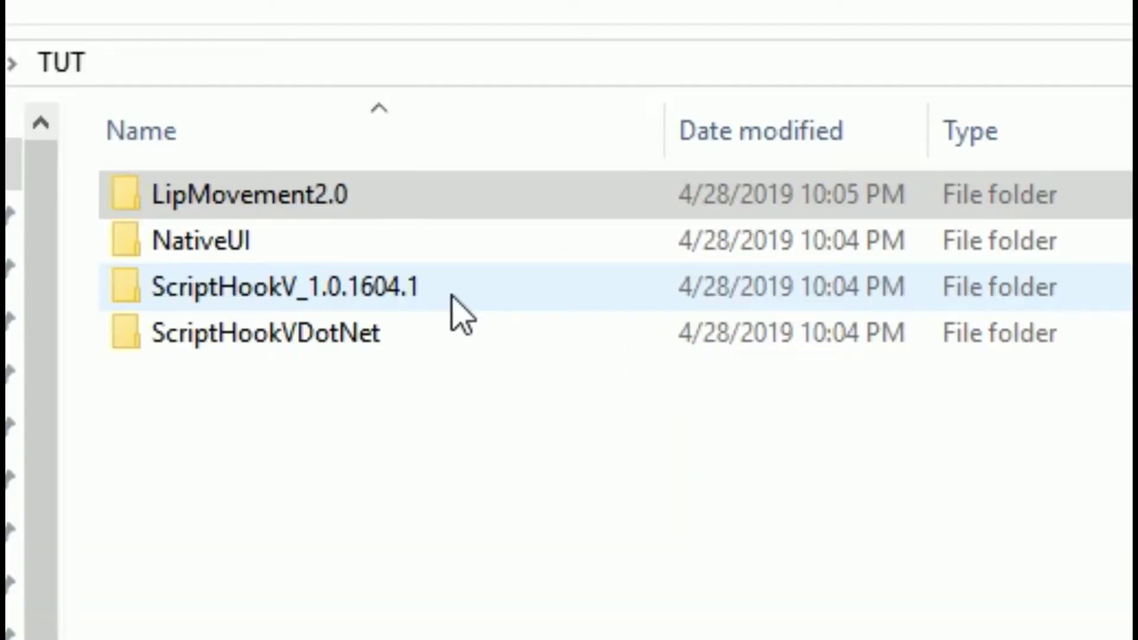
pyautogui.click(150, 181)
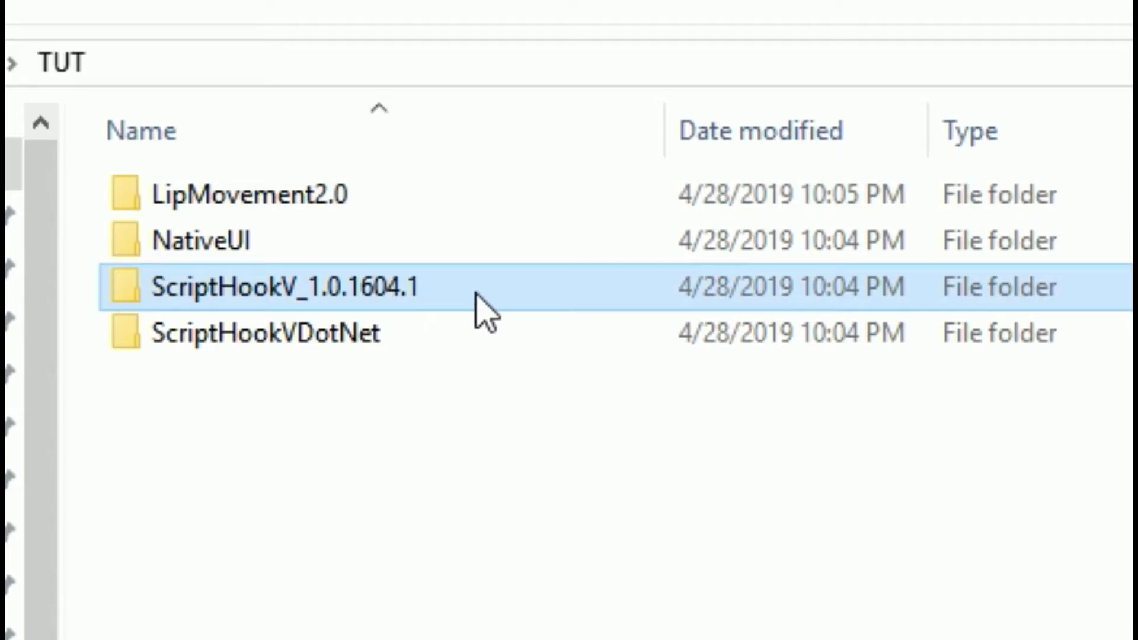
pyautogui.doubleClick(478, 299)
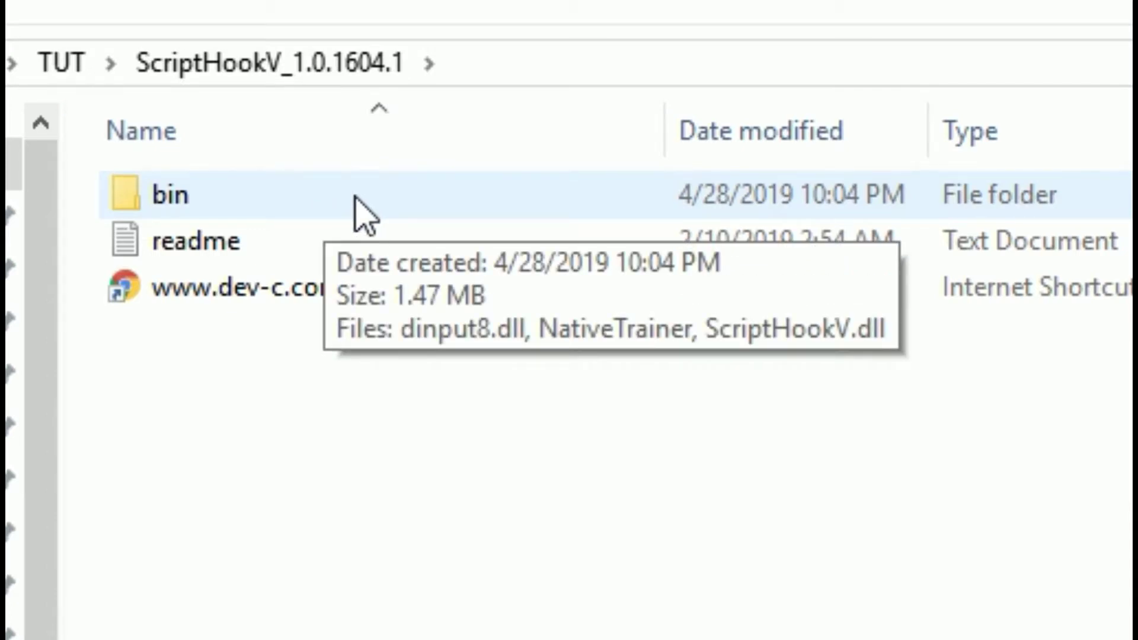
pyautogui.doubleClick(356, 199)
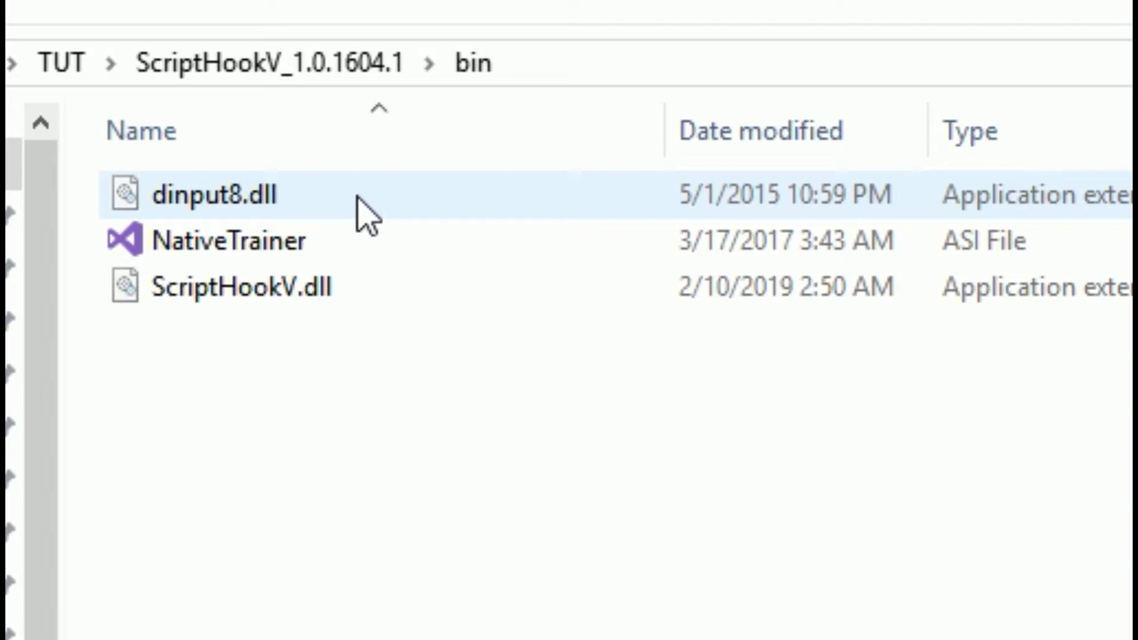
pyautogui.click(358, 202)
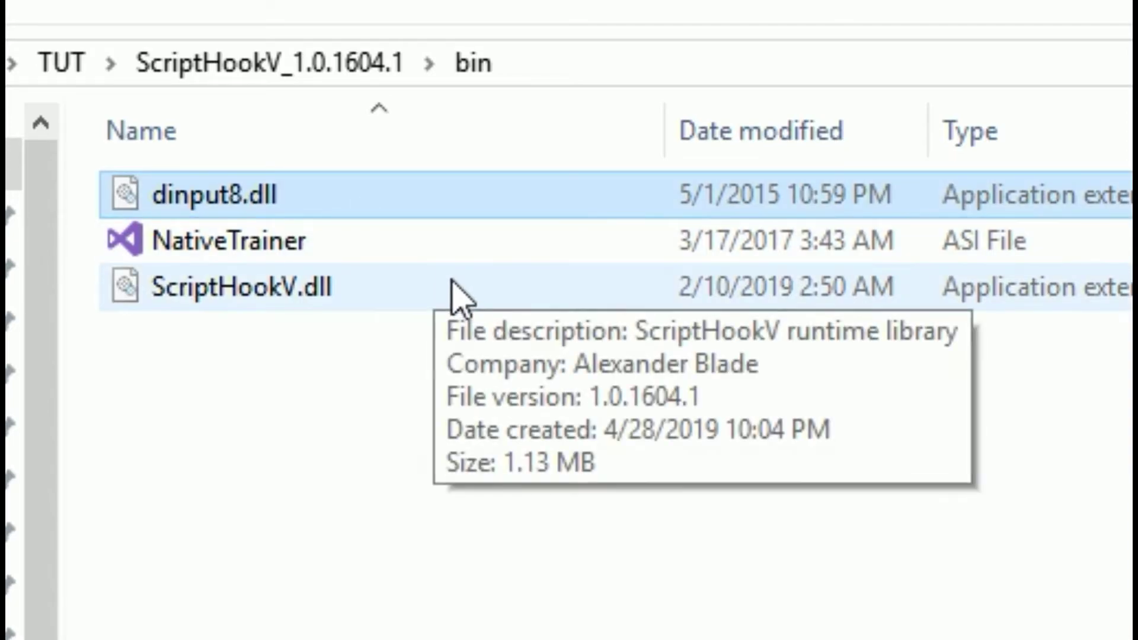
pyautogui.keyDown('ctrl'); pyautogui.click(459, 288); pyautogui.keyUp('ctrl')
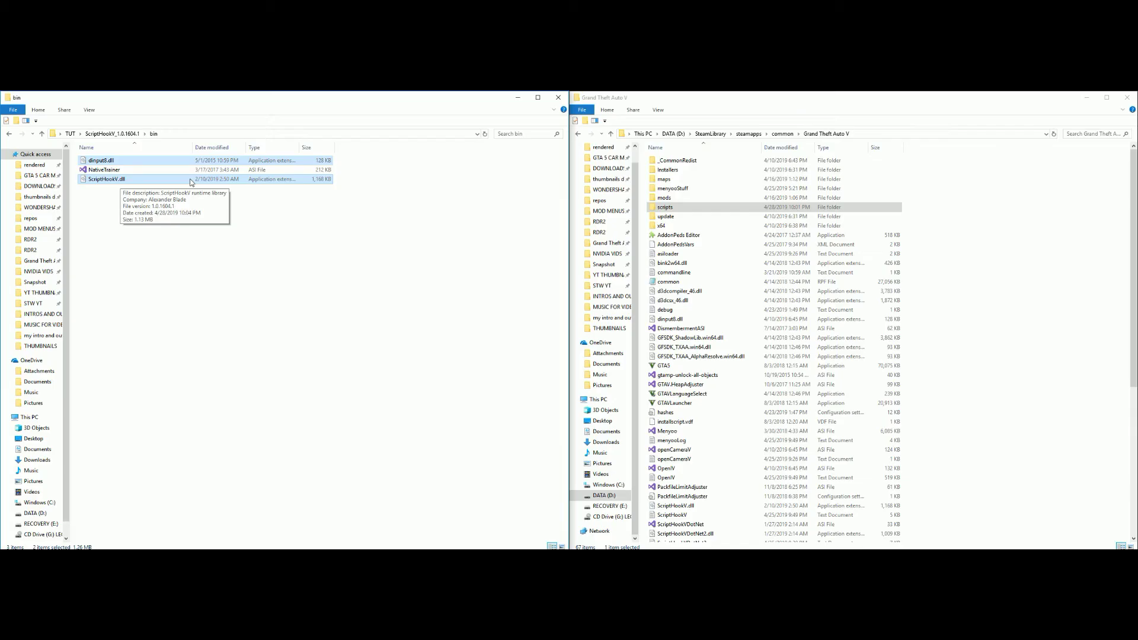
pyautogui.moveTo(186, 182); pyautogui.dragTo(985, 422)
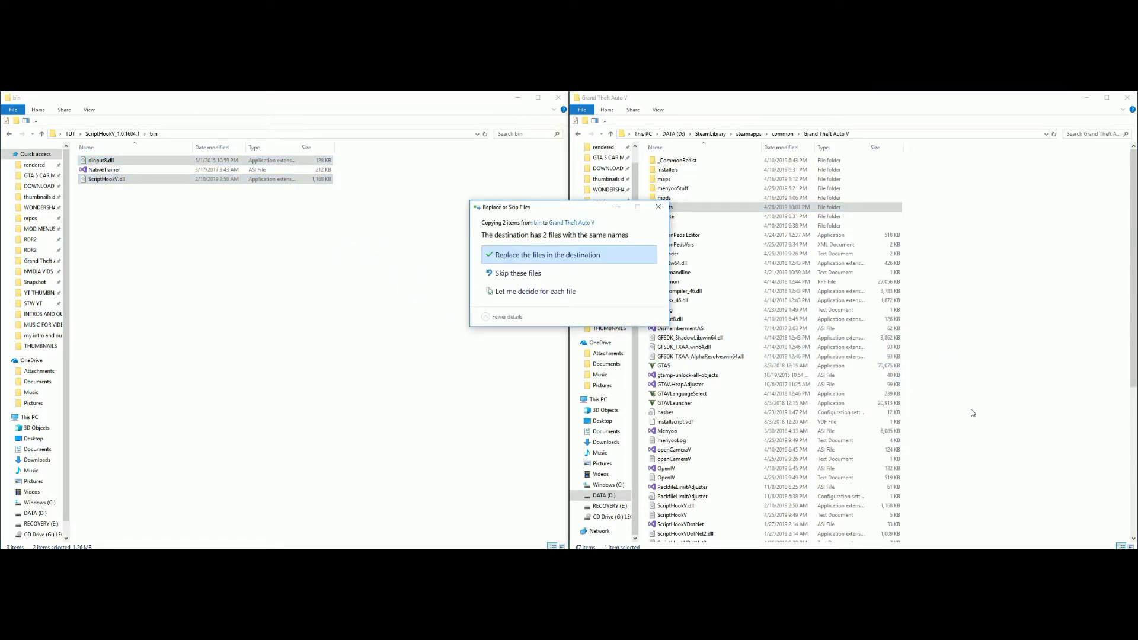
pyautogui.click(657, 207)
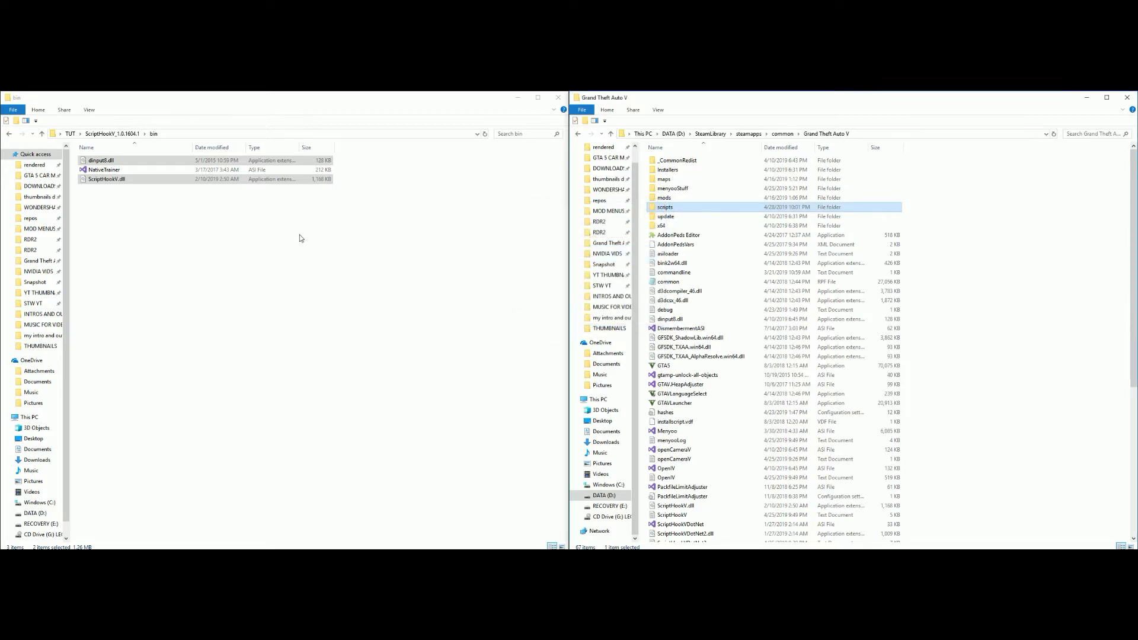
pyautogui.click(11, 135)
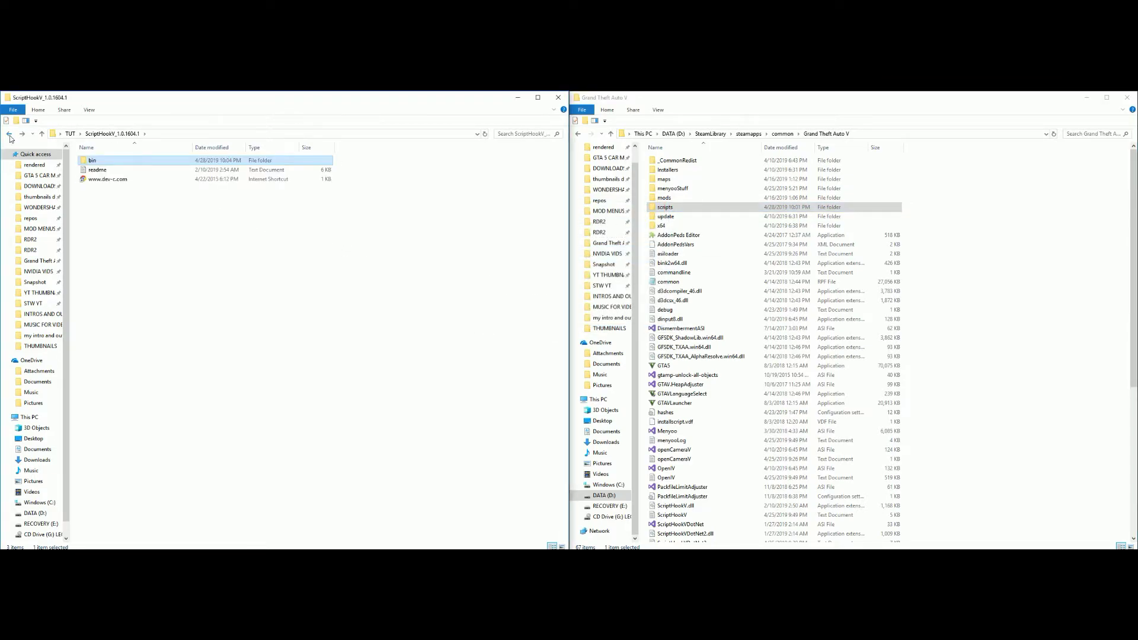
pyautogui.click(11, 136)
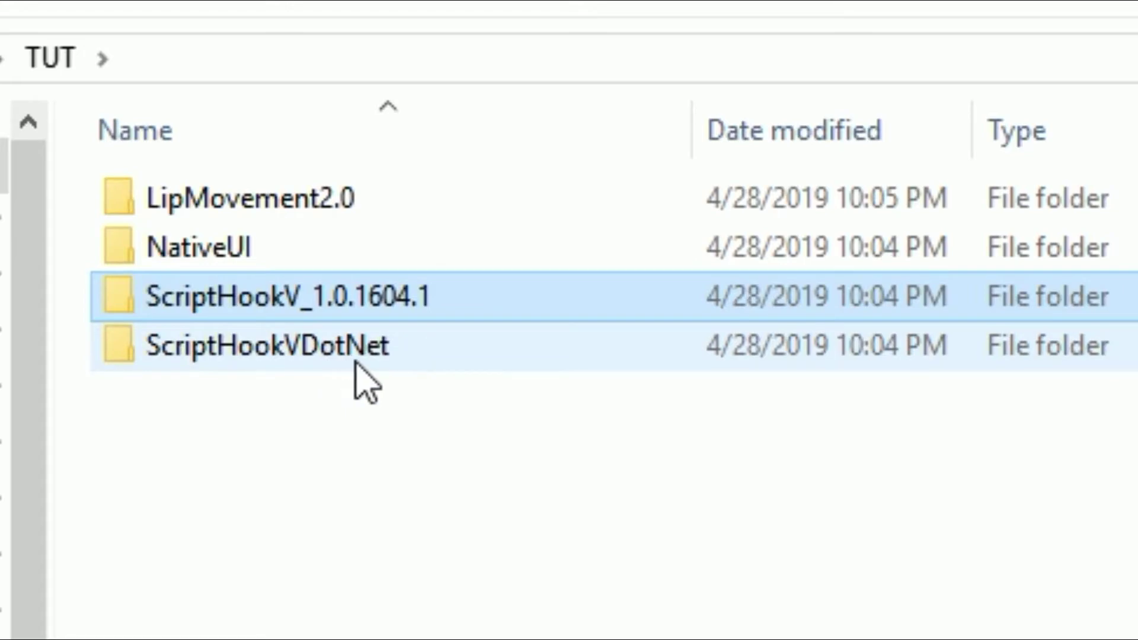
# Try to copy the ScriptHookVDotNet ASI, ScriptHookVDotNet2.dll and ScriptHookVDotNet2 XML files into the main Grand Theft Auto V folder, and return to TUT
pyautogui.click(356, 363)
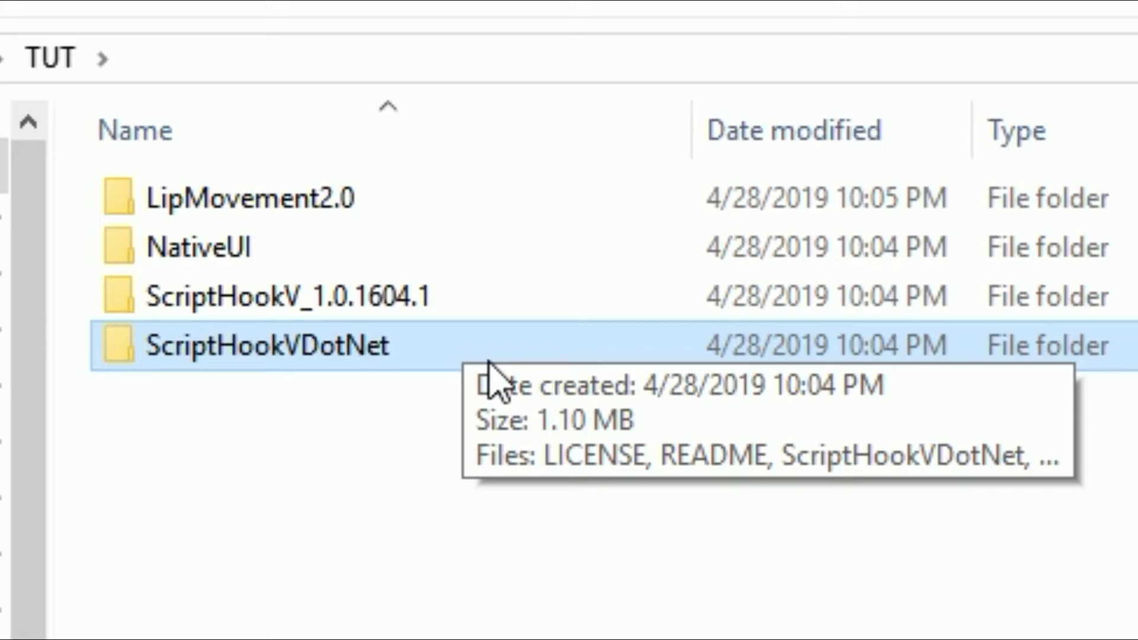
pyautogui.doubleClick(494, 362)
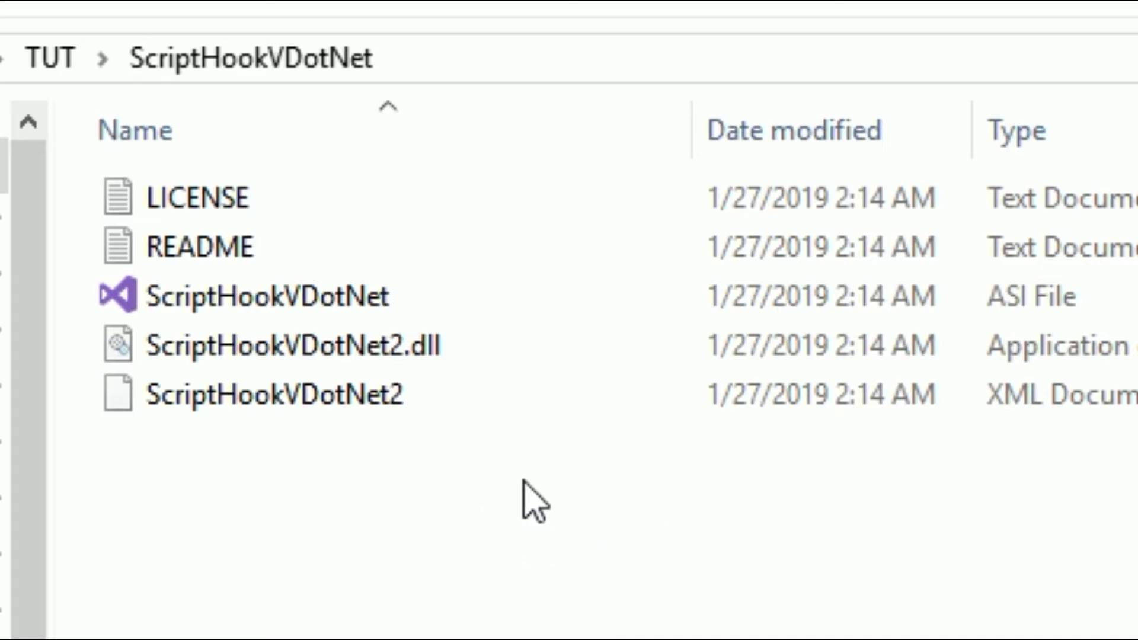
pyautogui.moveTo(537, 456); pyautogui.dragTo(445, 311)
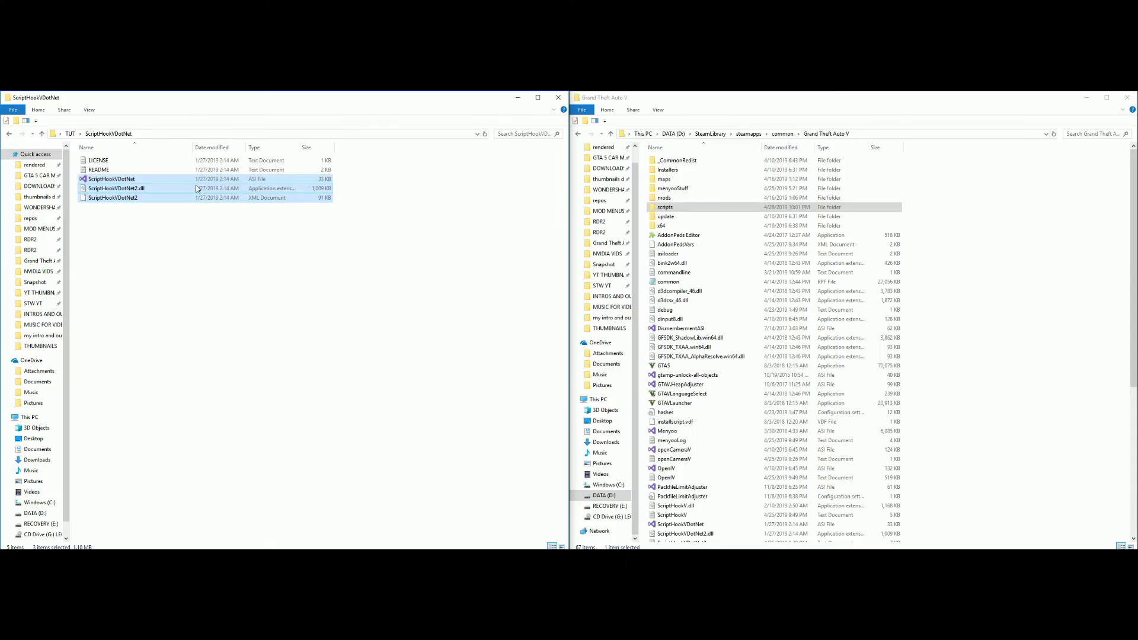
pyautogui.moveTo(181, 183); pyautogui.dragTo(975, 403)
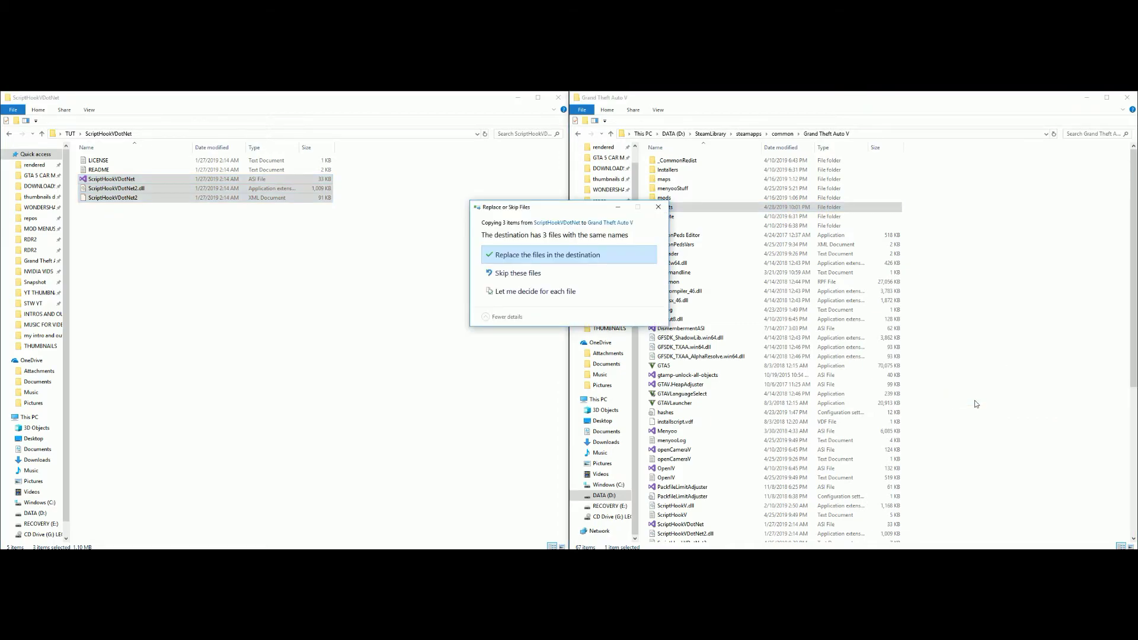
pyautogui.click(658, 208)
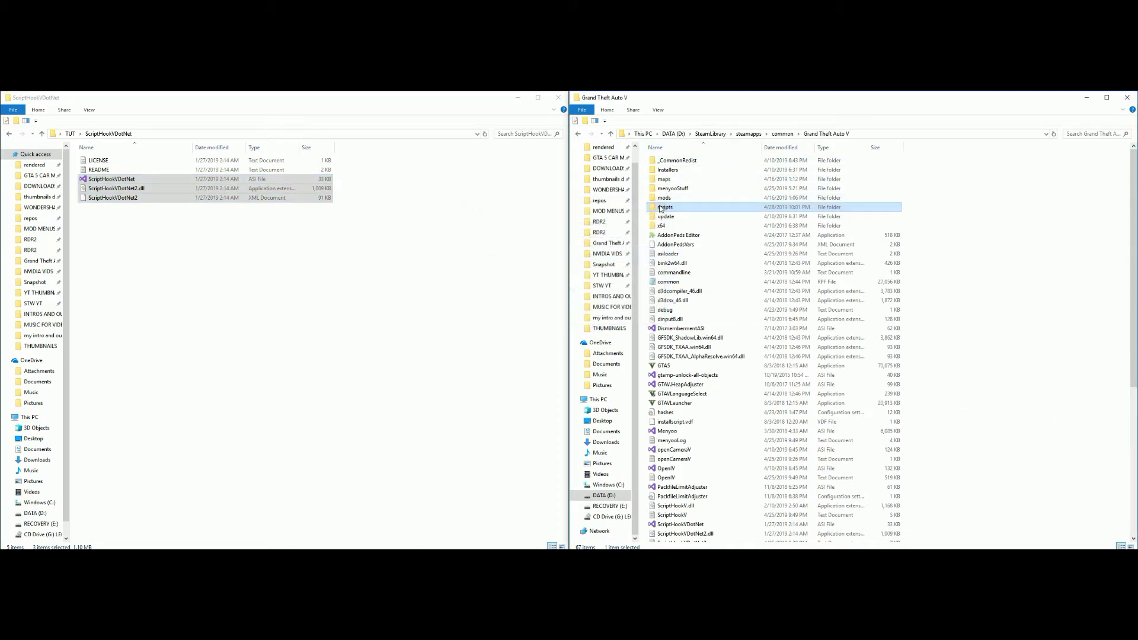
pyautogui.click(10, 134)
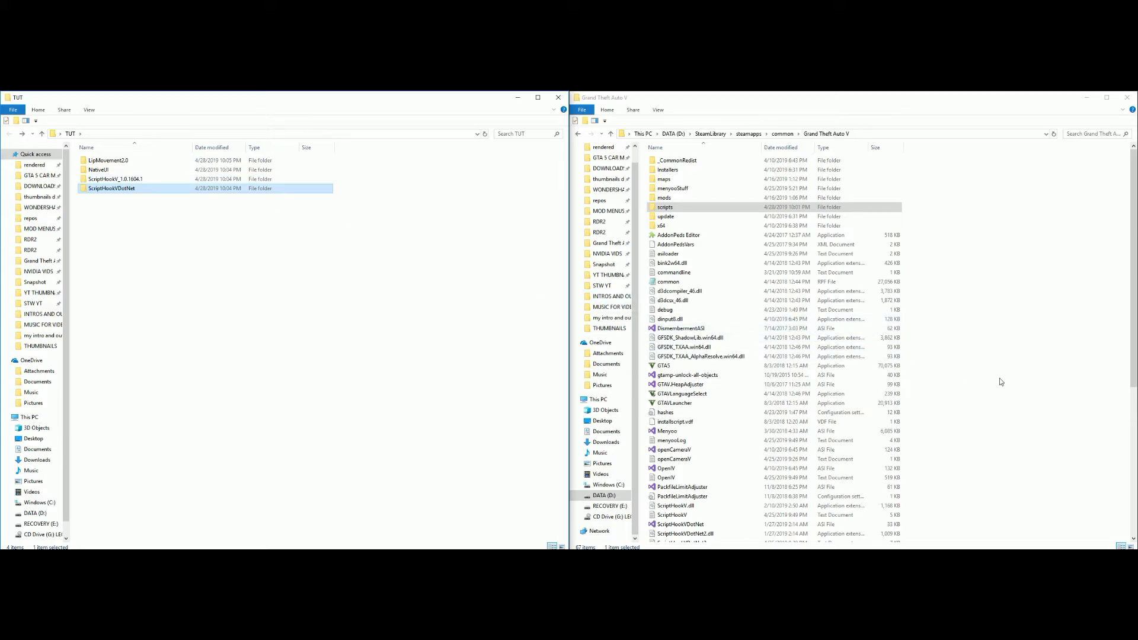
# Minimize the TUT and Grand Theft Auto V folder windows to clear the desktop
pyautogui.click(538, 97)
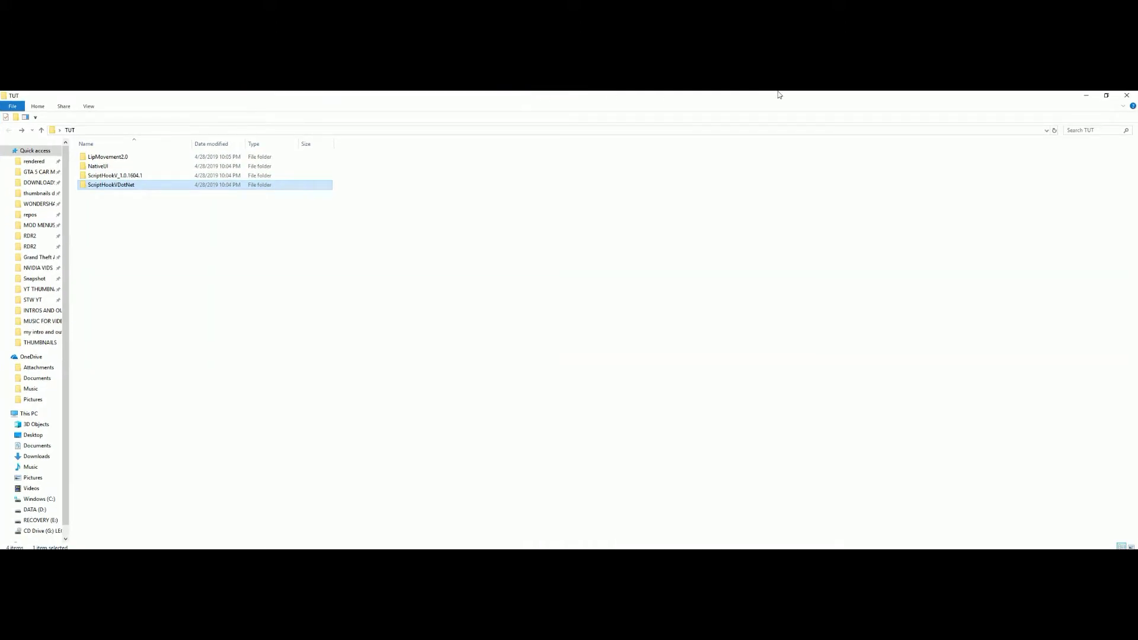
pyautogui.click(1106, 95)
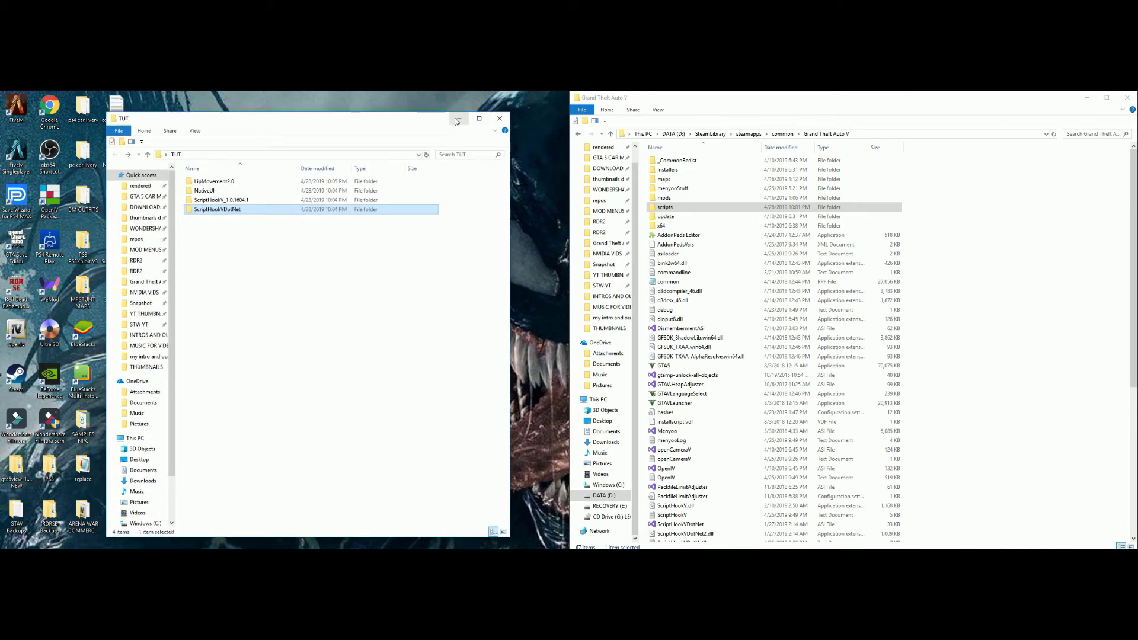
pyautogui.click(457, 120)
pyautogui.click(1088, 97)
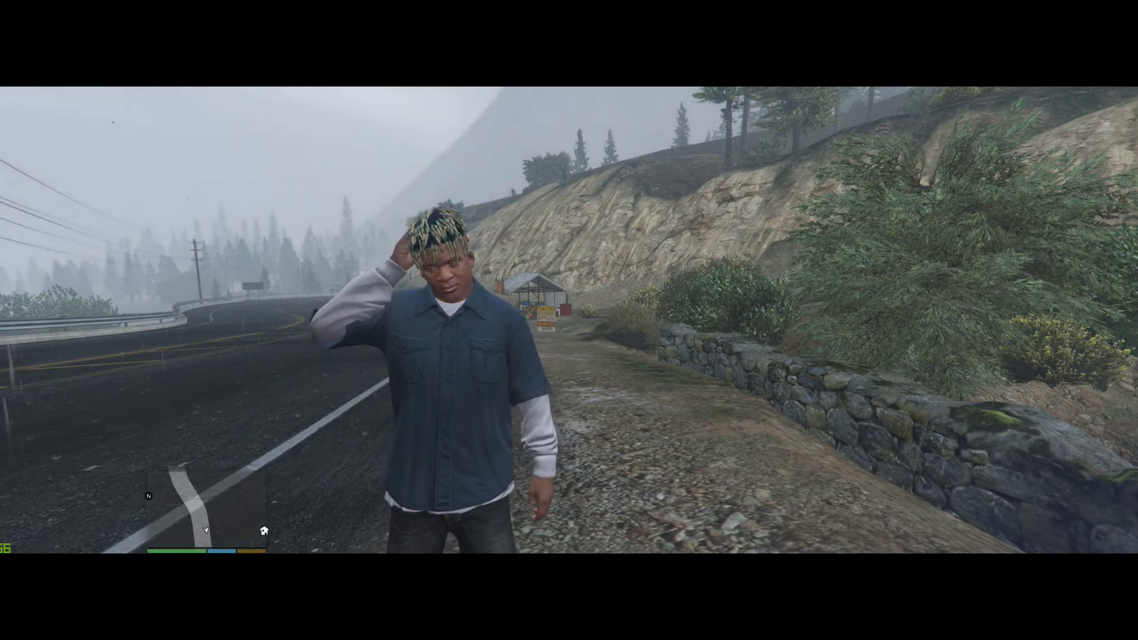
pyautogui.press('j')
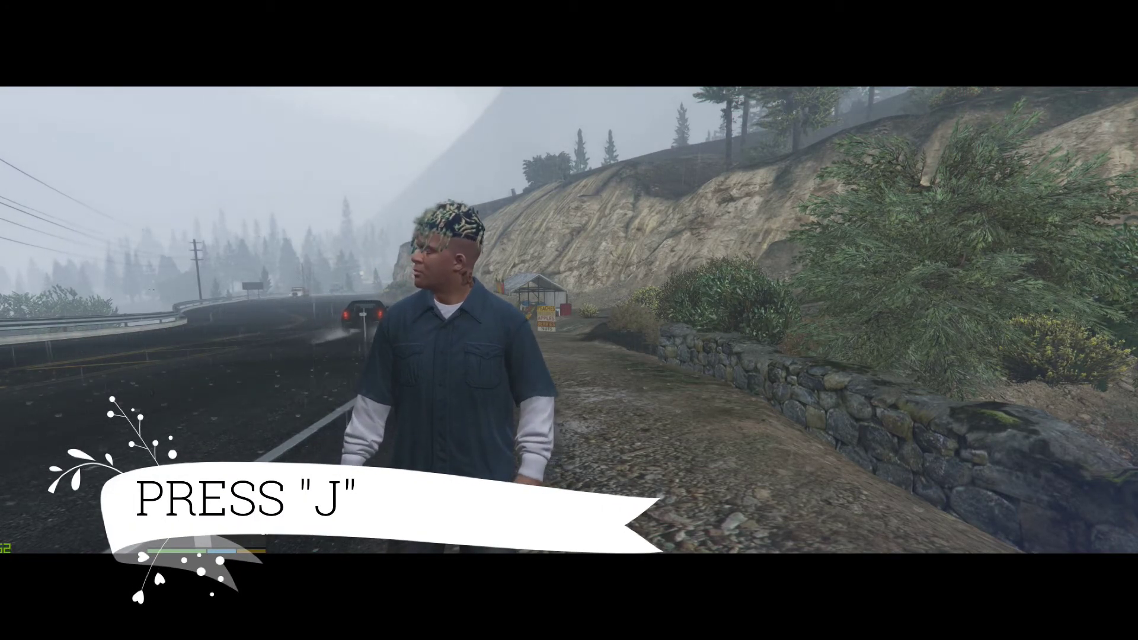